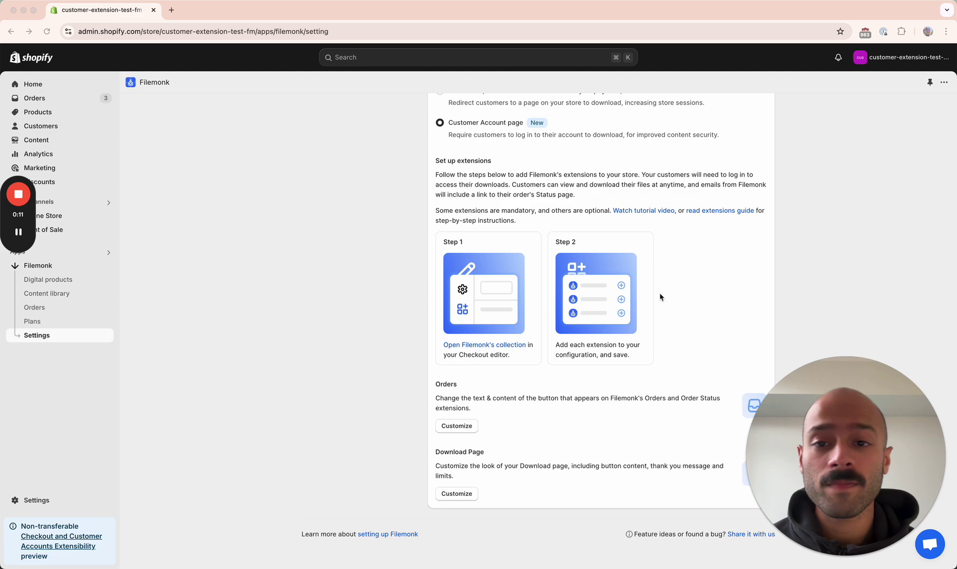
Reload the Filemonk settings page and scroll down to the Set up extensions steps.
scroll(660, 297, "up", 5)
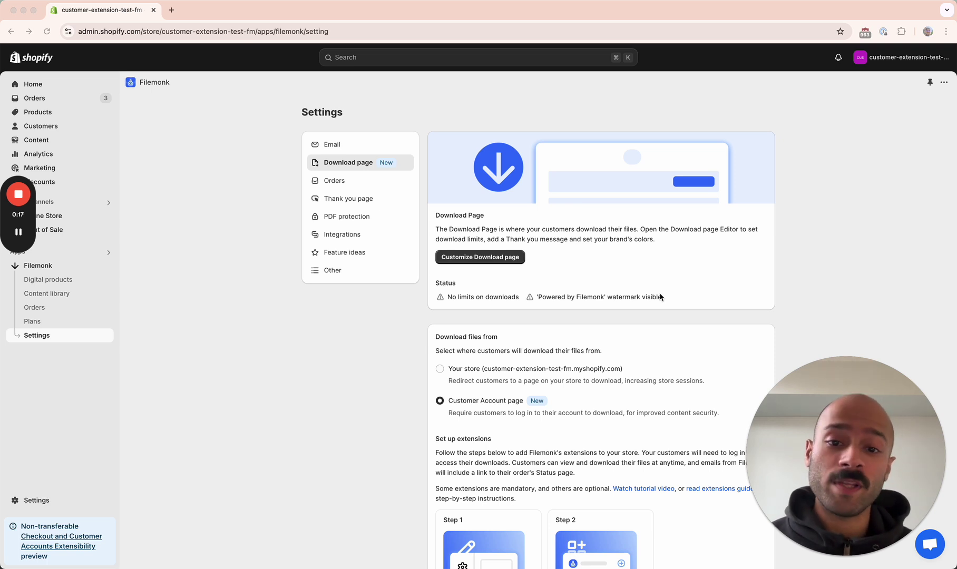
scroll(659, 297, "down", 2)
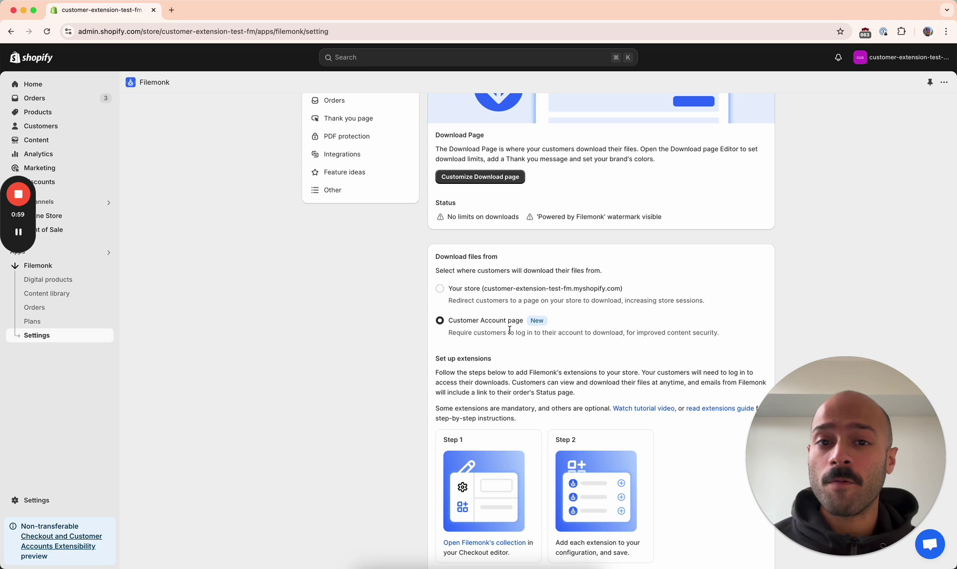
scroll(510, 330, "down", 2)
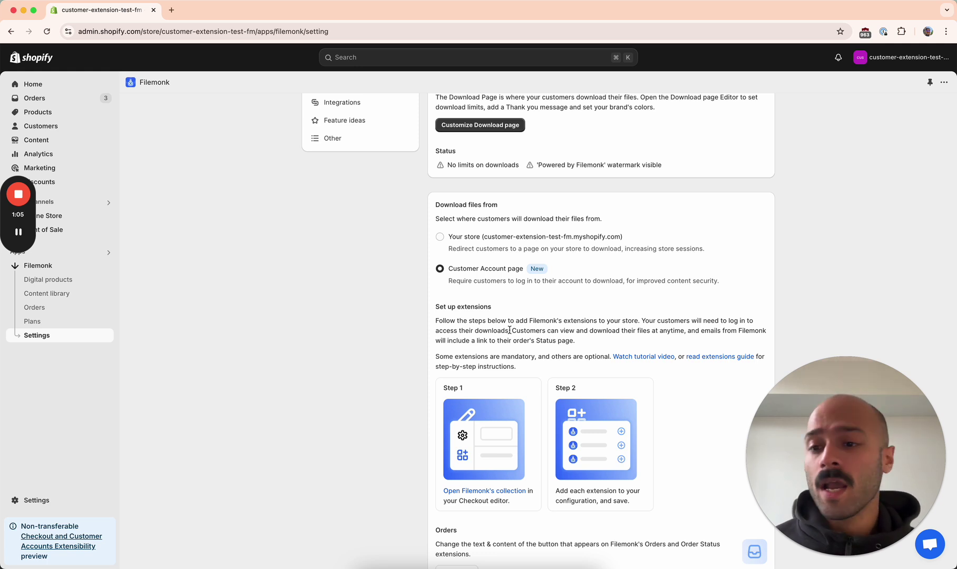
left_click(85, 338)
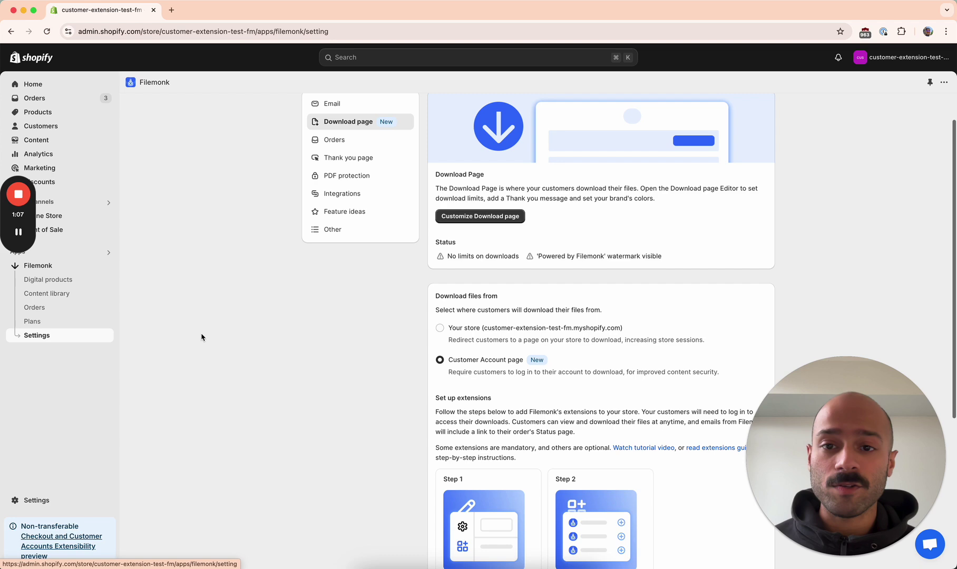
scroll(383, 293, "down", 5)
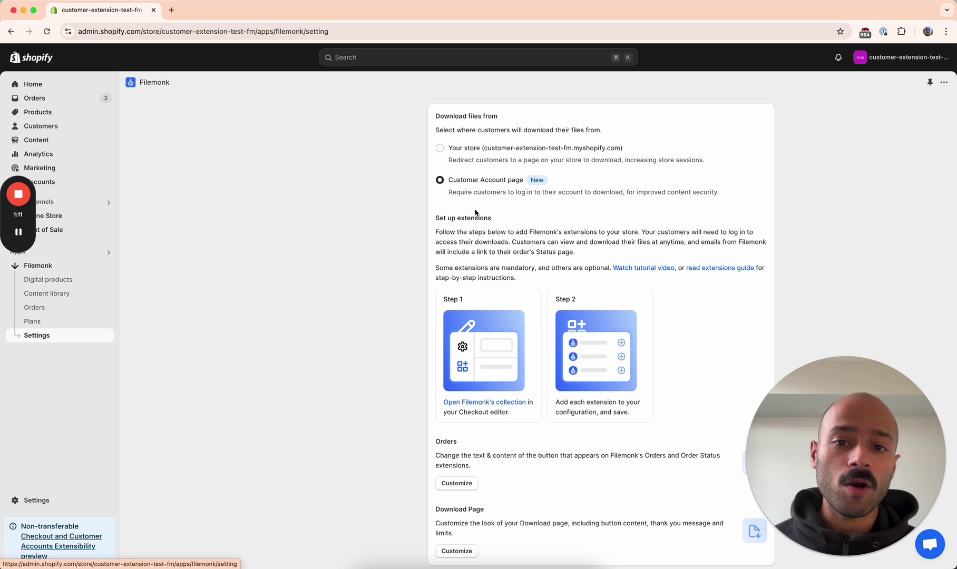
scroll(464, 231, "down", 2)
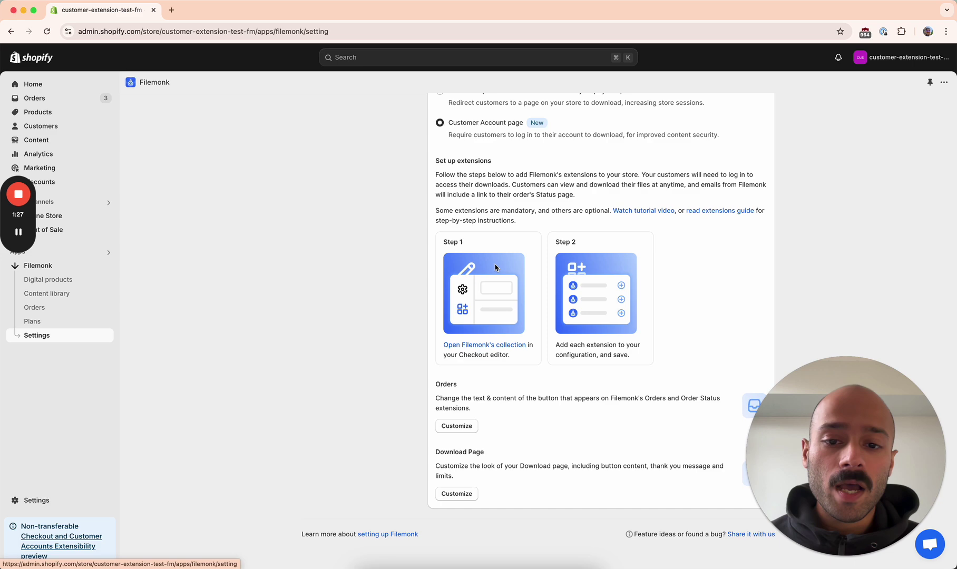
Open Filemonk's collection in the live Customer account extensions configuration of the checkout editor.
left_click(479, 346)
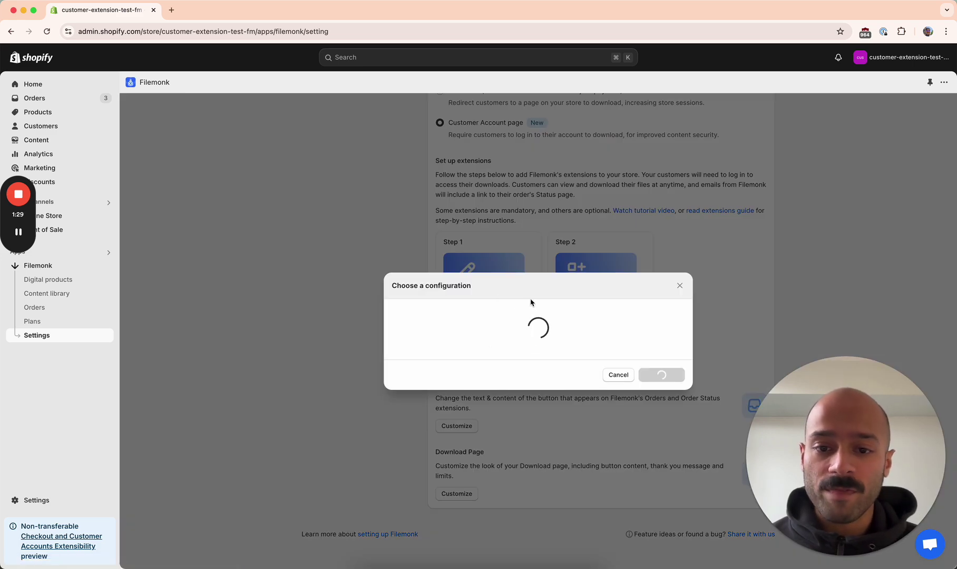
left_click(520, 343)
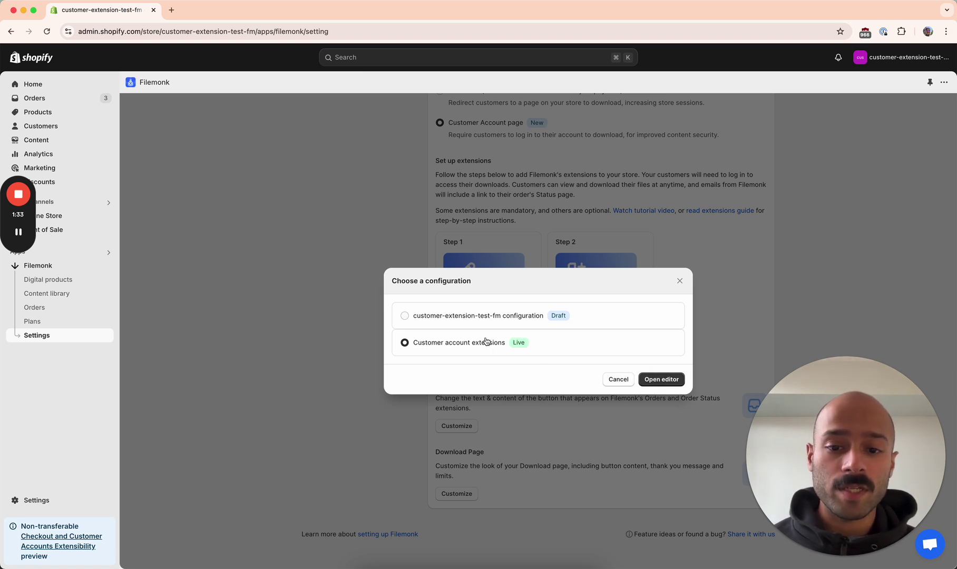
left_click(661, 380)
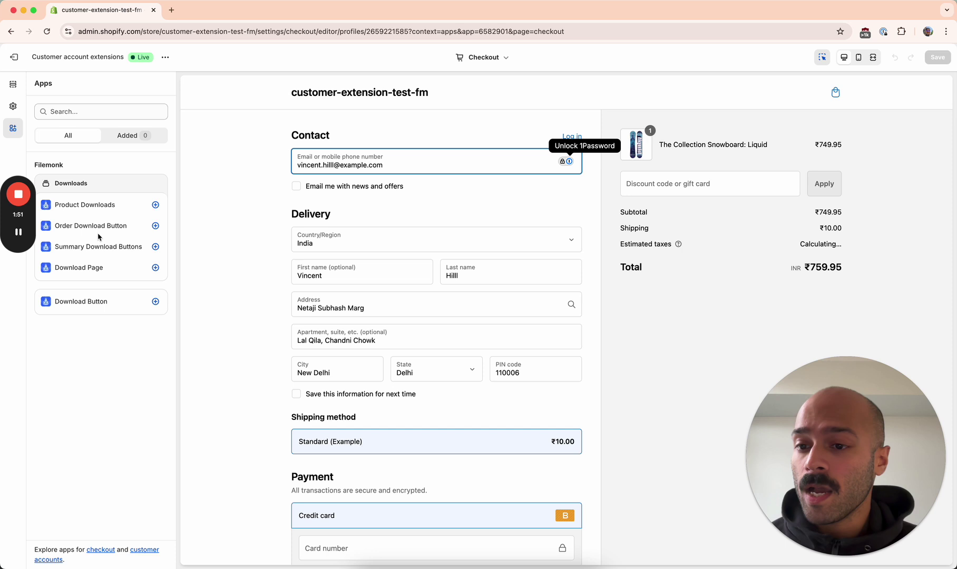
Add the Download Page extension to Accounts, then return to the app blocks list.
left_click(157, 270)
left_click(217, 296)
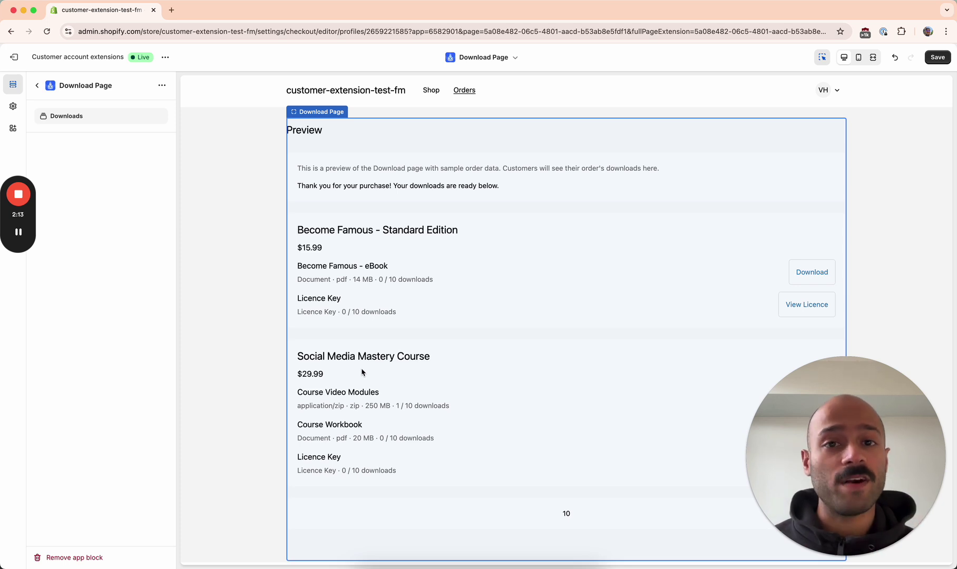
left_click(13, 133)
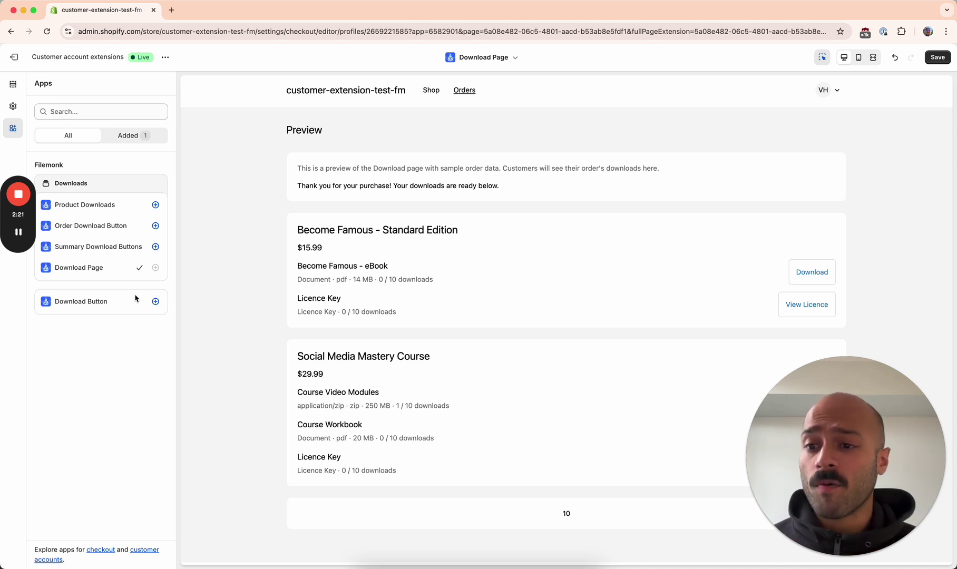
Add the Order Download Button to the Orders and Order status pages.
left_click(156, 227)
left_click(222, 249)
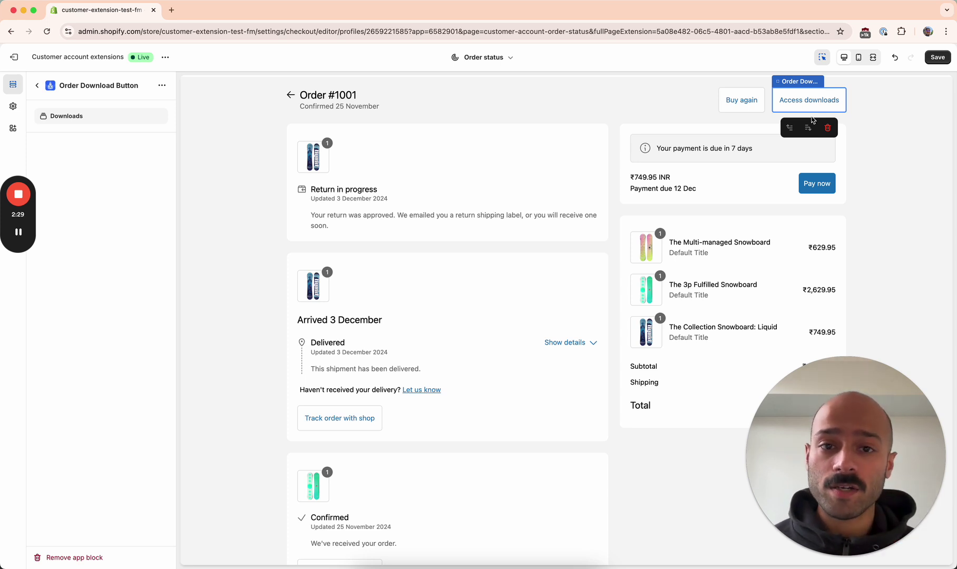
scroll(421, 119, "up", 2)
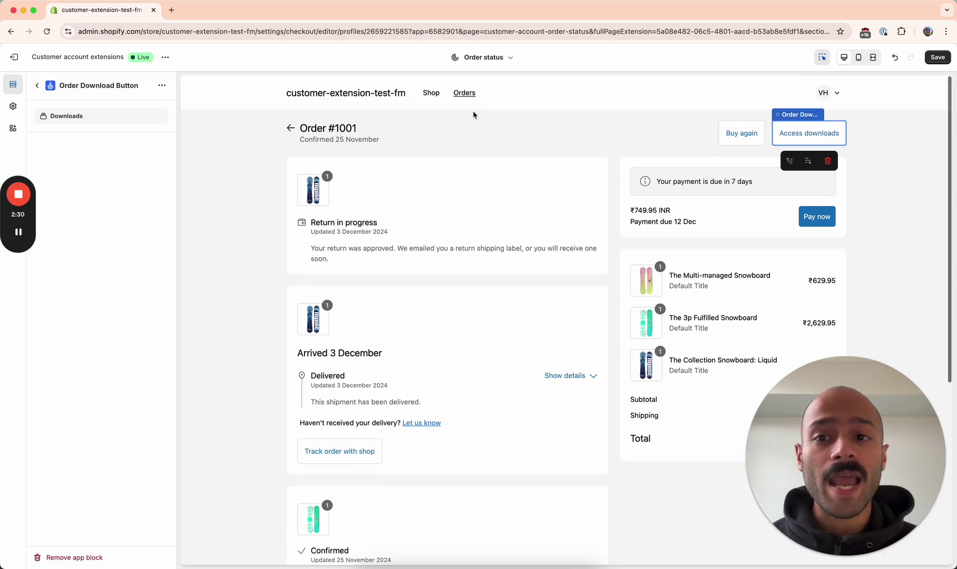
Preview order #1001's Access downloads action leading to the Download Page.
left_click(291, 129)
left_click(414, 451)
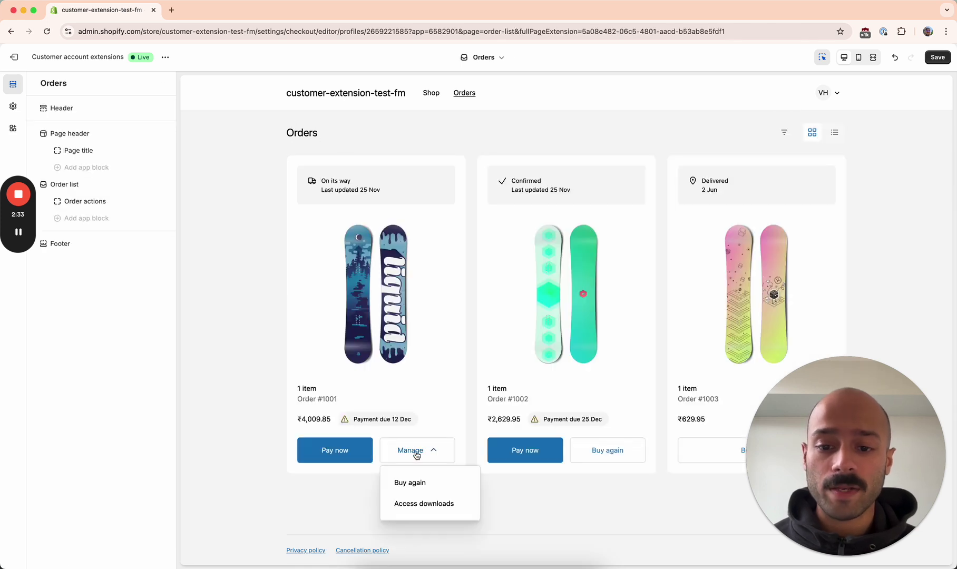
left_click(441, 505)
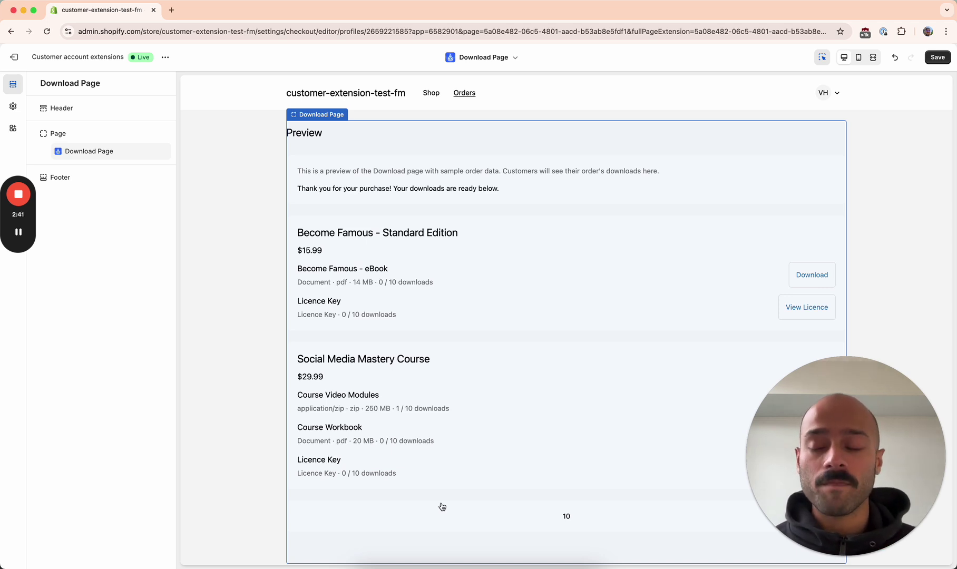
left_click(13, 128)
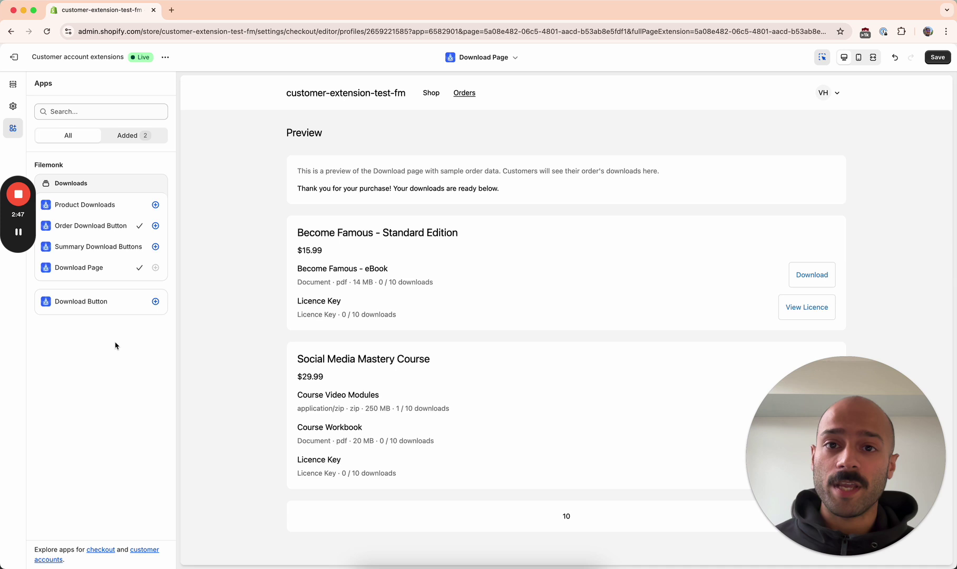
Add the Product Downloads block to the Order status page.
left_click(156, 205)
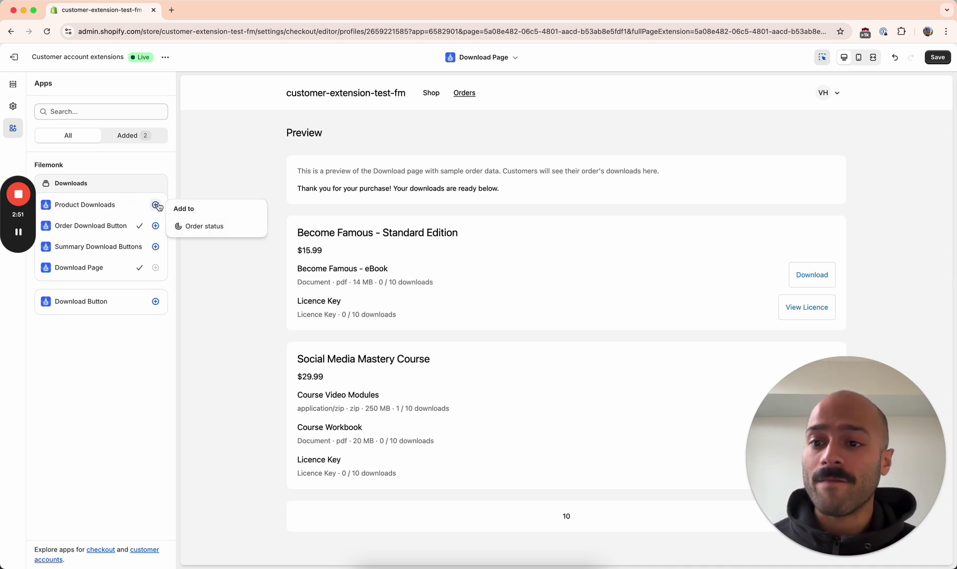
left_click(205, 226)
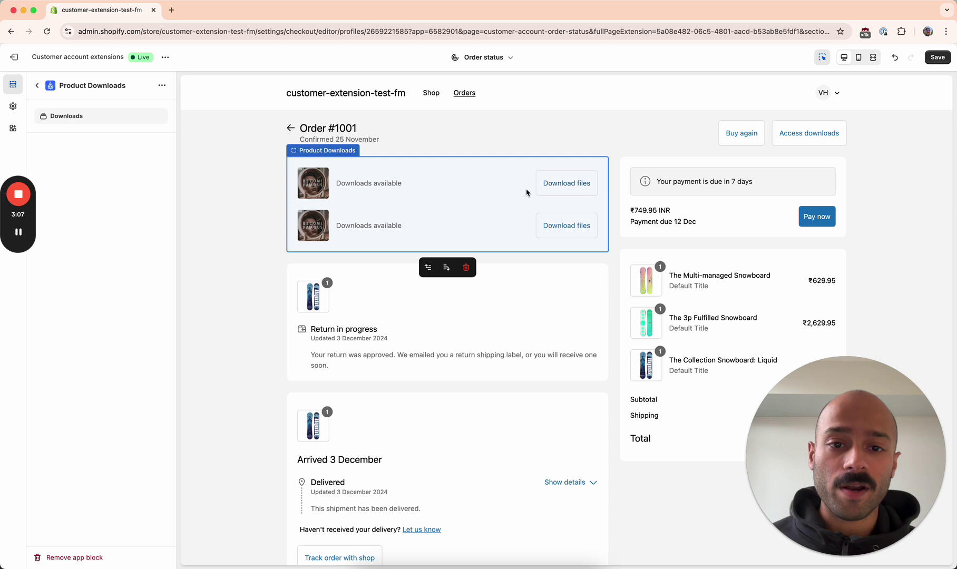
left_click(40, 86)
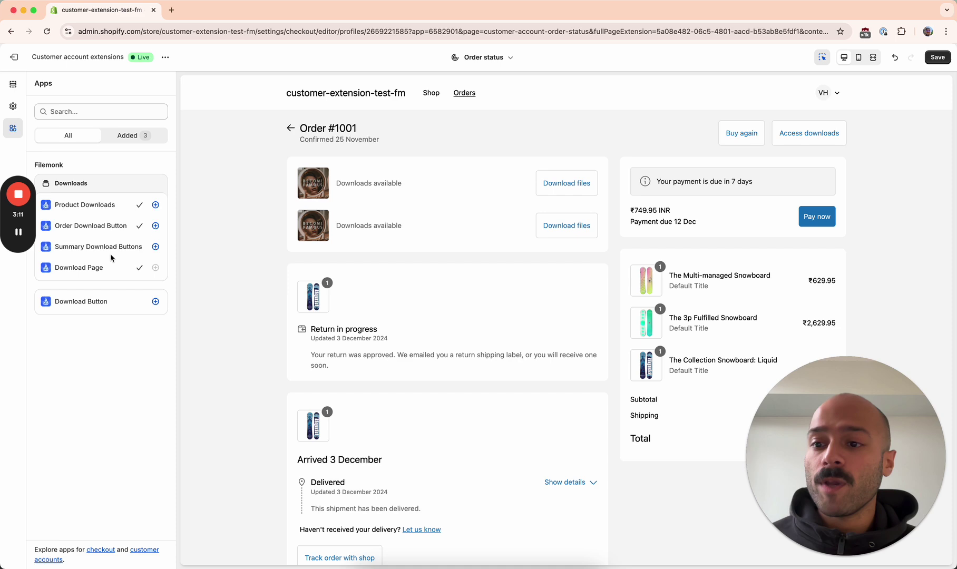
Add Summary Download Buttons to the Order status page's line items.
left_click(155, 247)
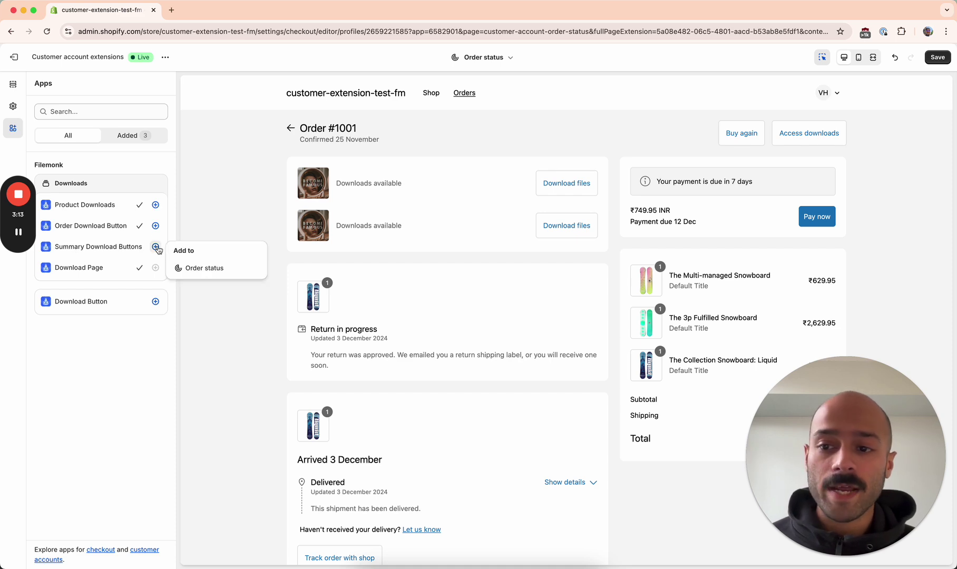
left_click(203, 268)
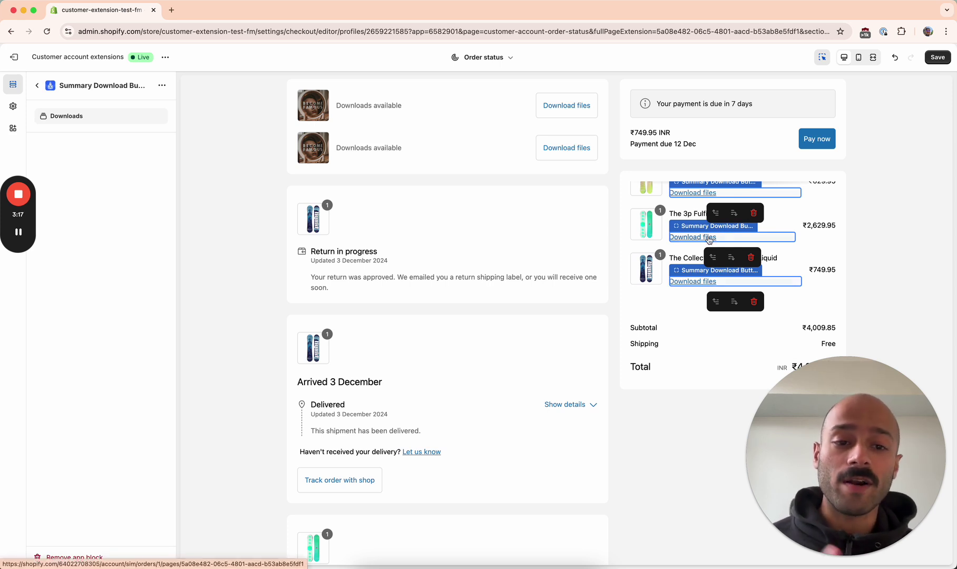
scroll(545, 270, "up", 1)
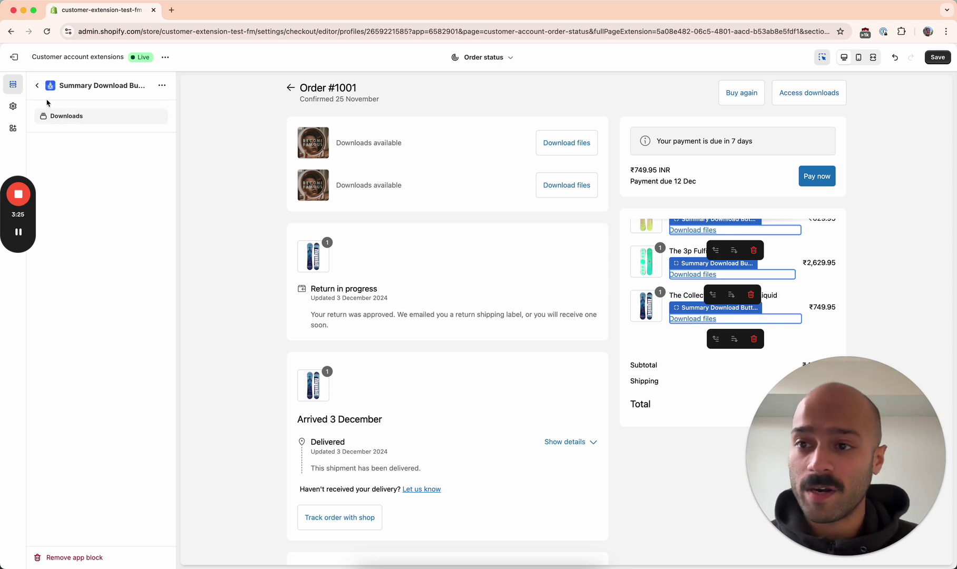
left_click(37, 86)
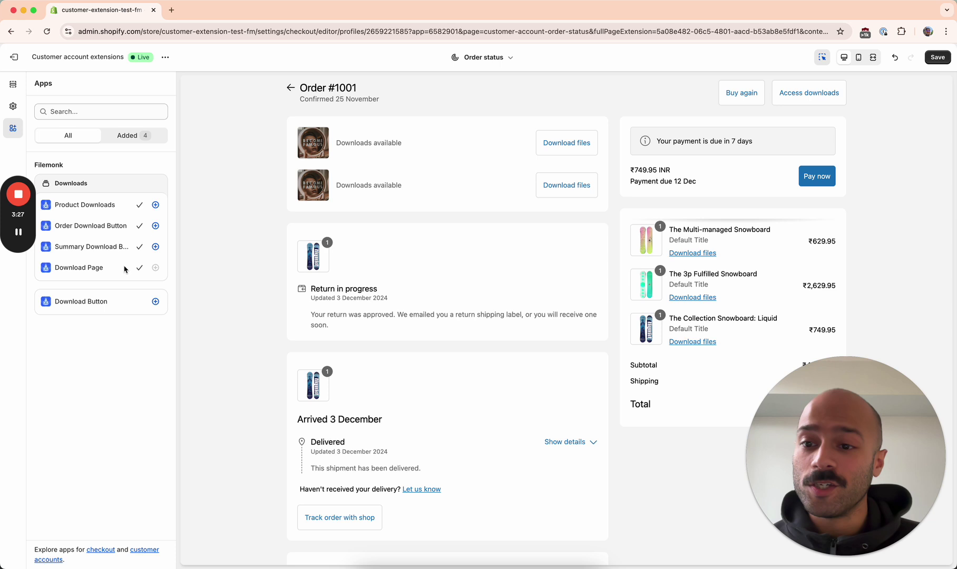
Add the Download Button to the Thank you page.
left_click(156, 301)
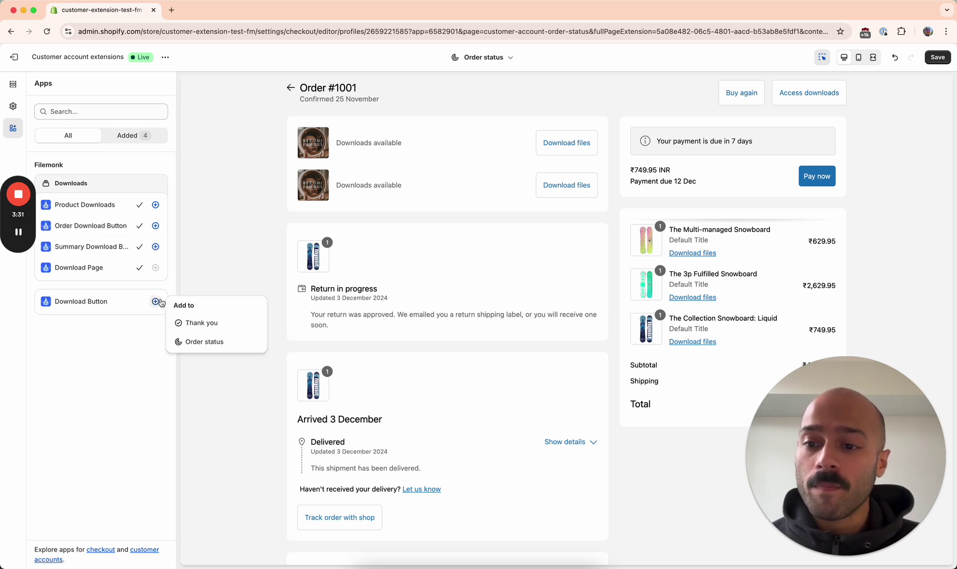
left_click(209, 327)
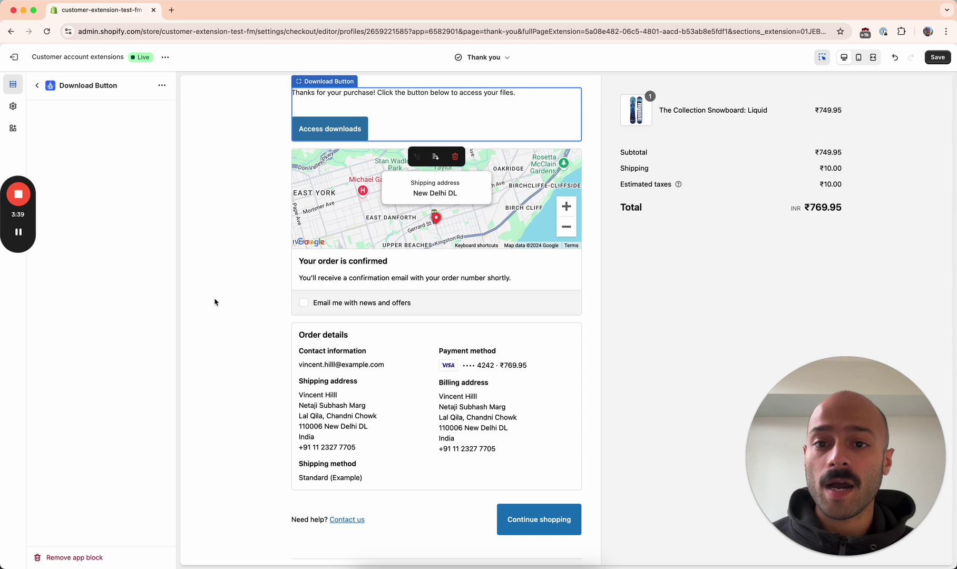
left_click(38, 88)
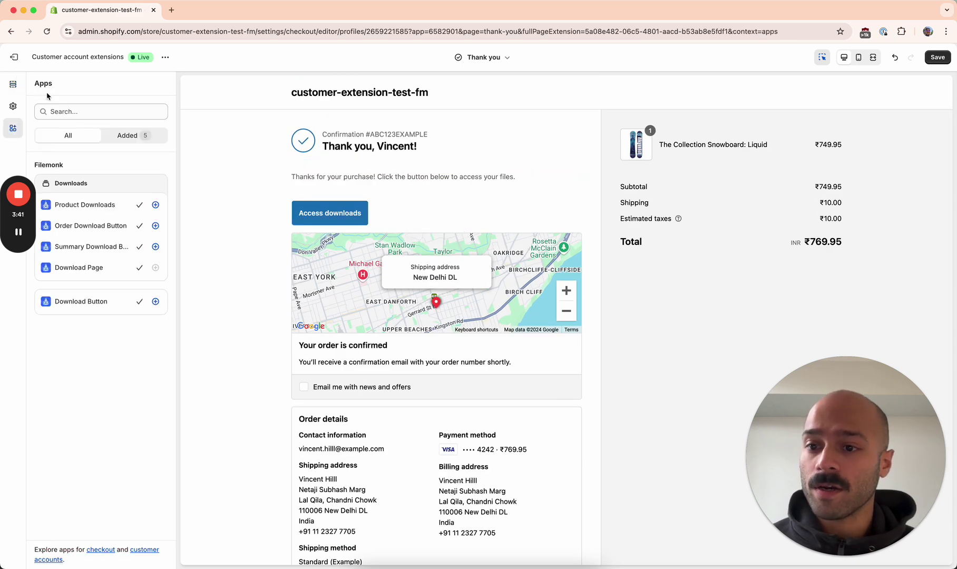
Add the Download Button to the Order status page, then preview the Thank you page.
left_click(156, 301)
left_click(234, 342)
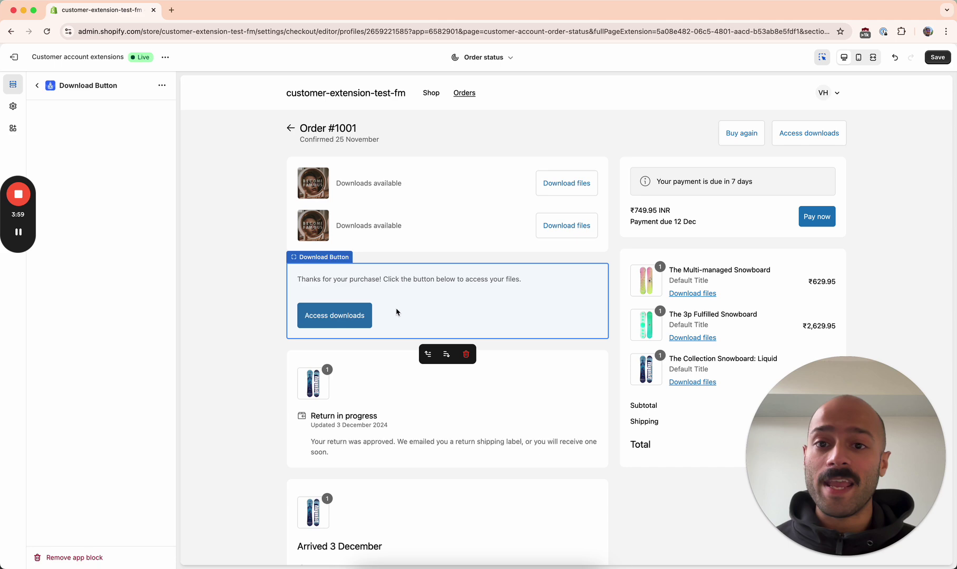
left_click(500, 55)
left_click(469, 104)
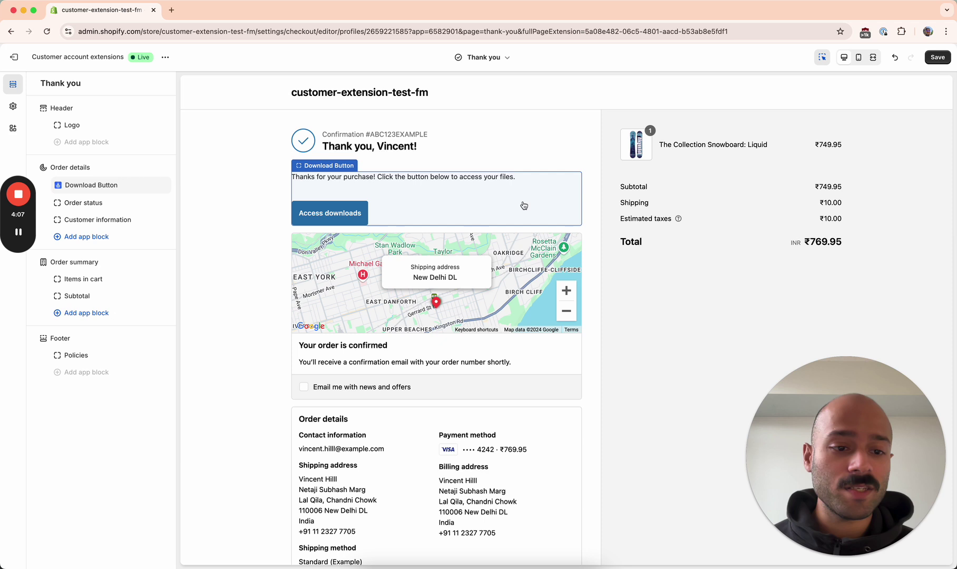
Save the checkout configuration and exit the editor and store settings.
left_click(938, 57)
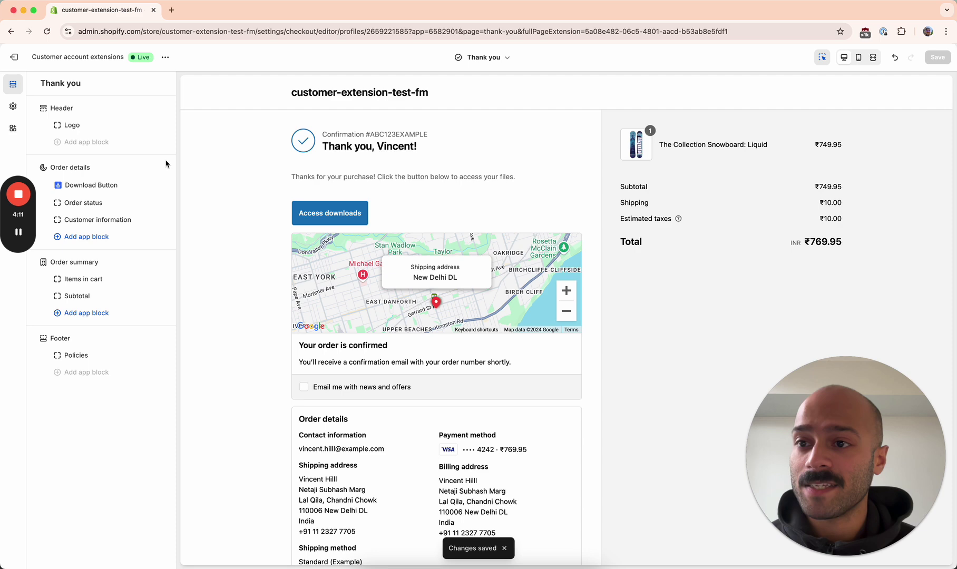
left_click(14, 56)
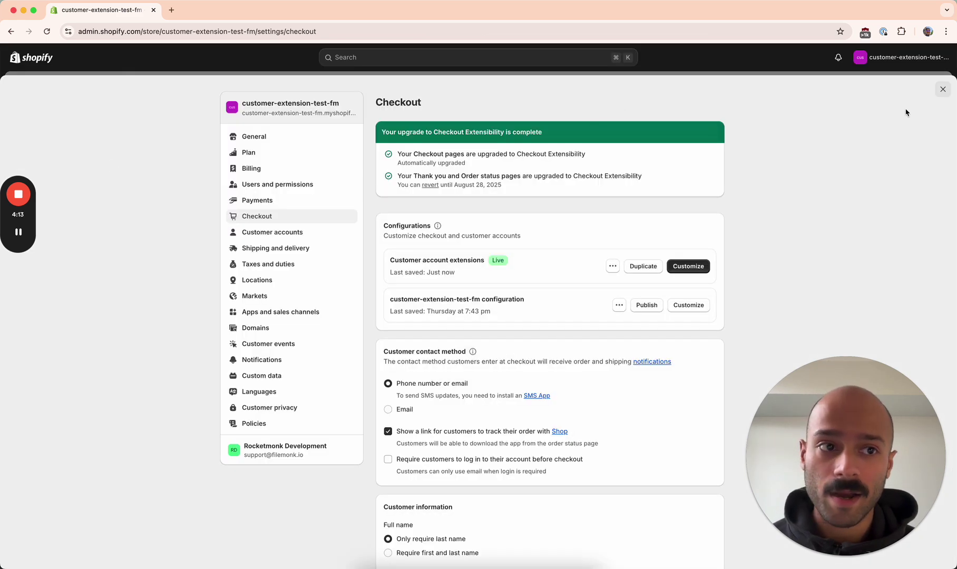
left_click(942, 89)
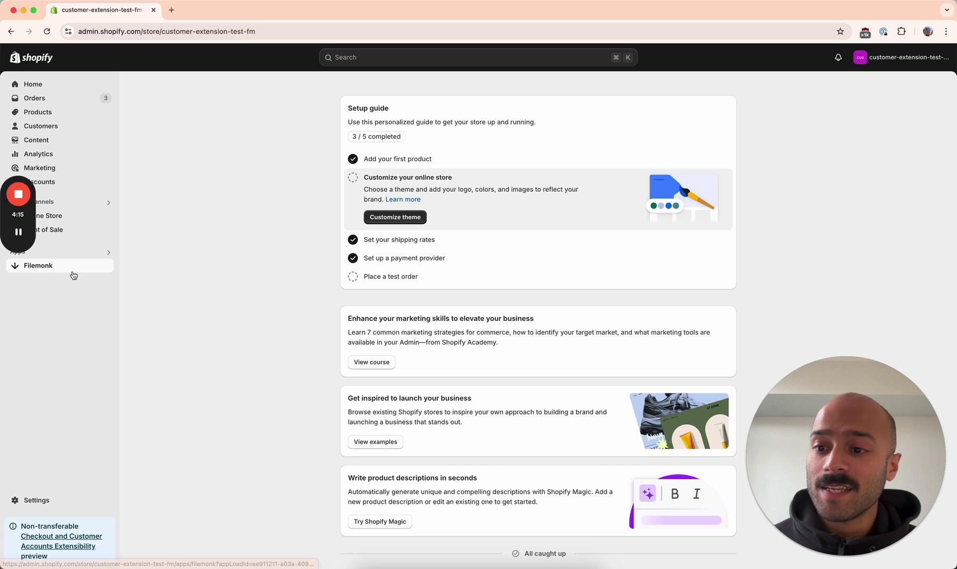
Open Filemonk's Settings at the Download page section, scrolled to Set up extensions.
left_click(73, 273)
left_click(77, 336)
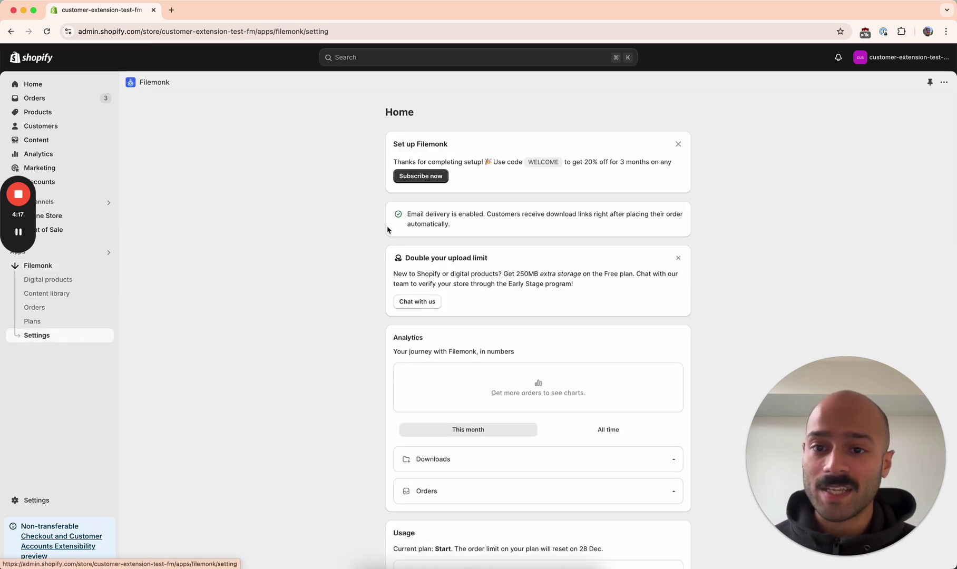
left_click(363, 164)
scroll(503, 413, "down", 5)
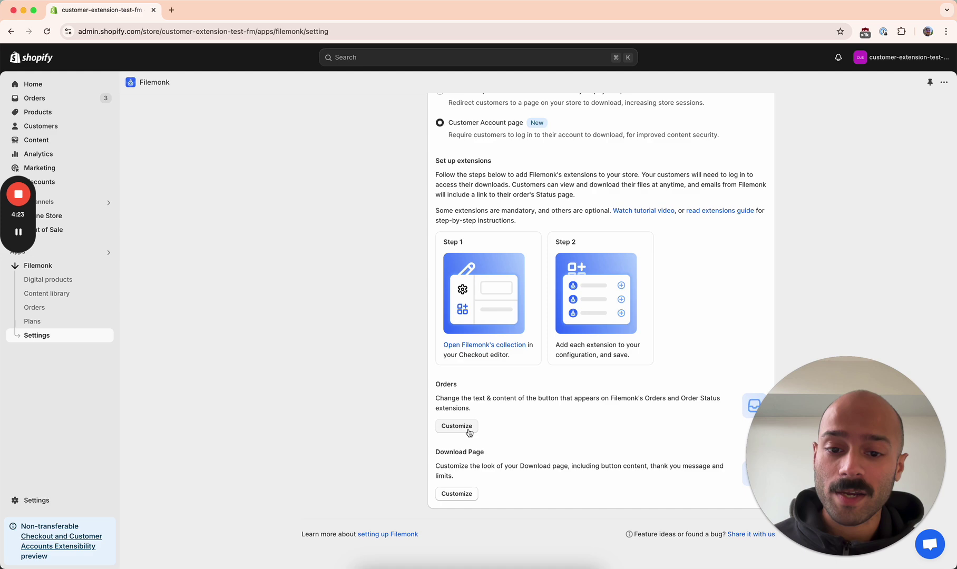
left_click(450, 429)
scroll(124, 316, "down", 2)
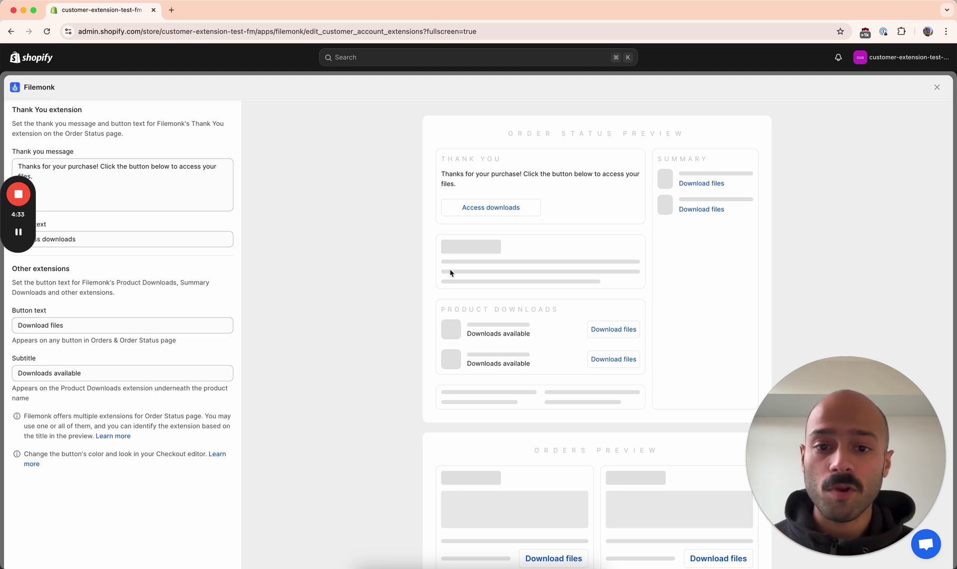
left_click_drag(451, 289, 142, 297)
left_click(100, 324)
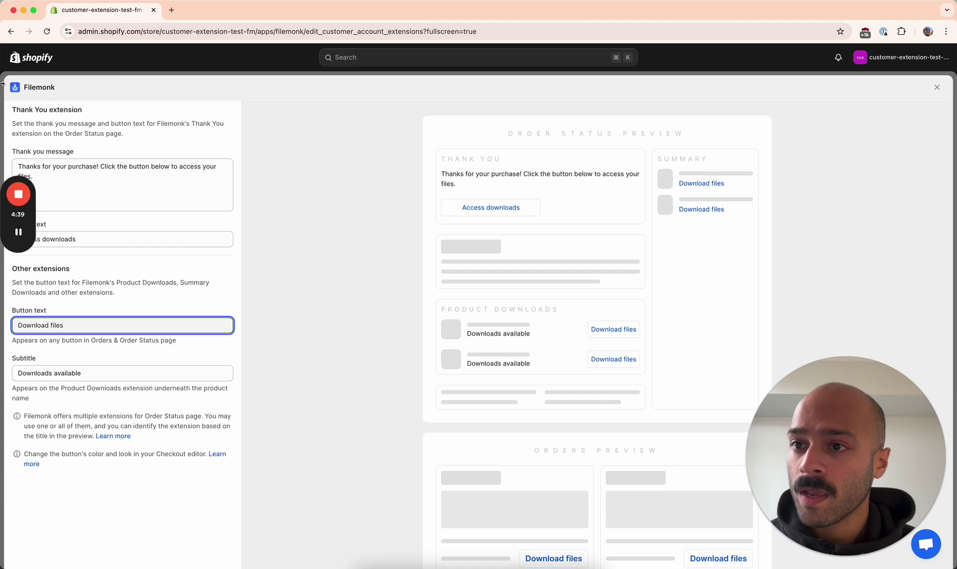
left_click(937, 87)
scroll(464, 358, "down", 6)
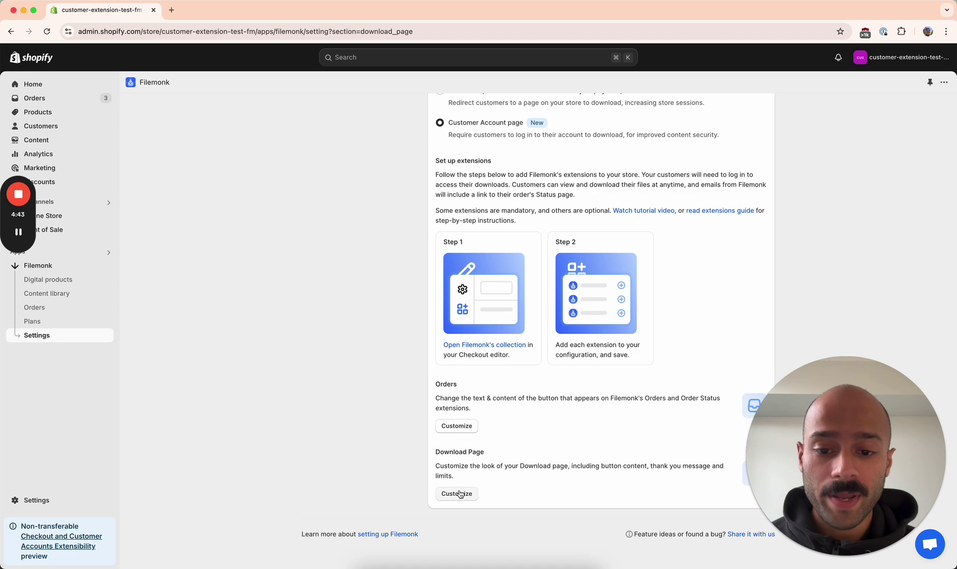
Open the Download Page Customize editor and inspect its Colors & content settings.
left_click(456, 492)
left_click(175, 133)
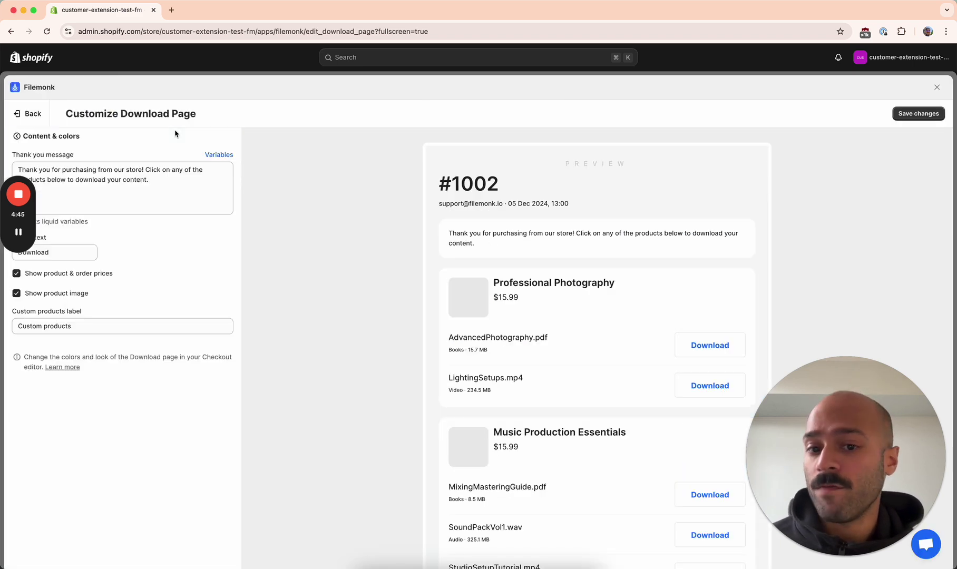
left_click_drag(447, 230, 502, 256)
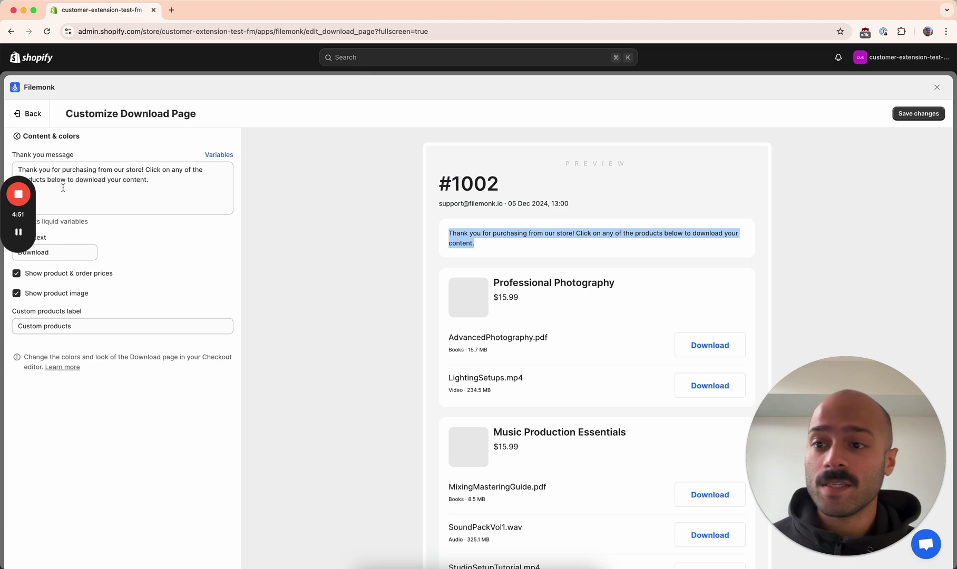
left_click(24, 111)
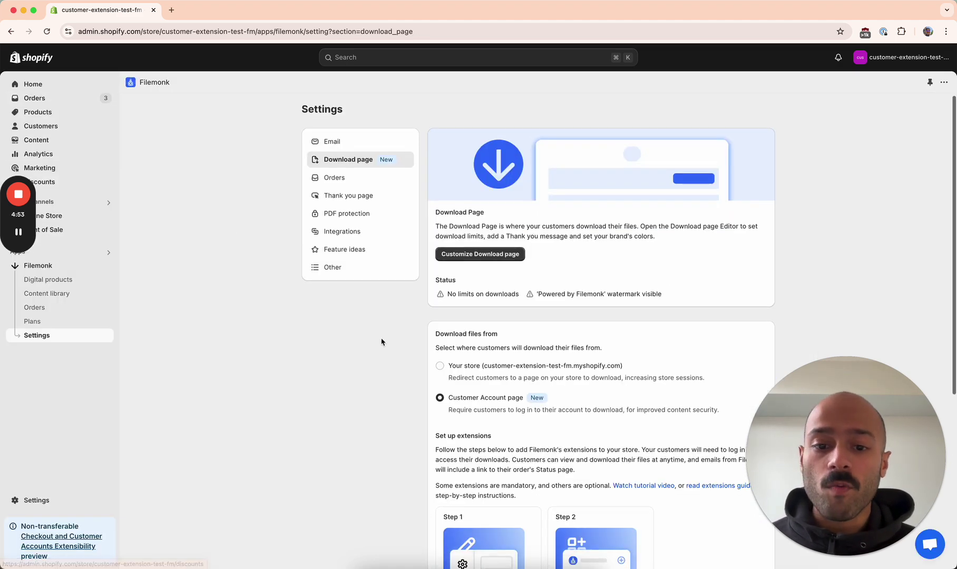
Reopen the Download Page Customize editor at its Download limits section.
scroll(382, 343, "down", 5)
left_click(471, 494)
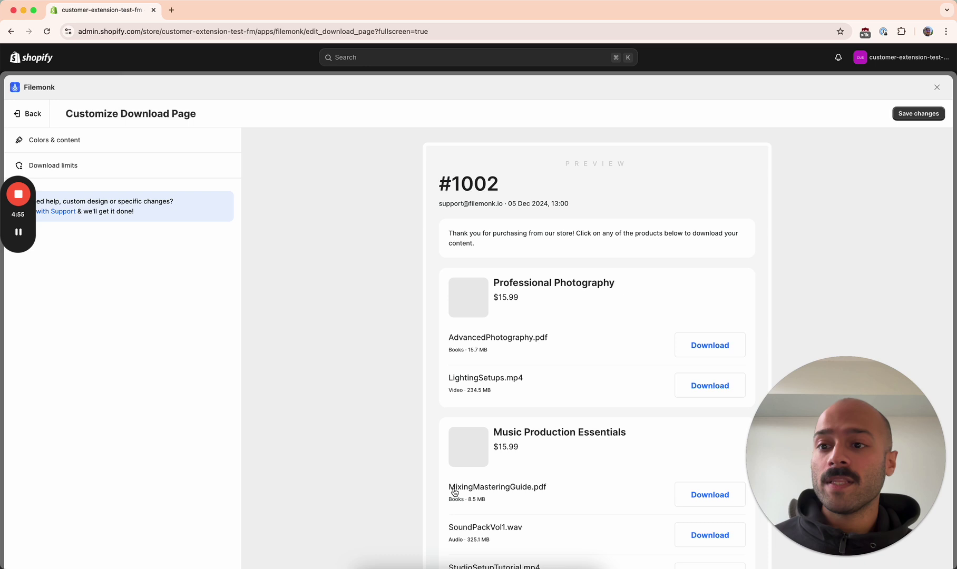
left_click(217, 165)
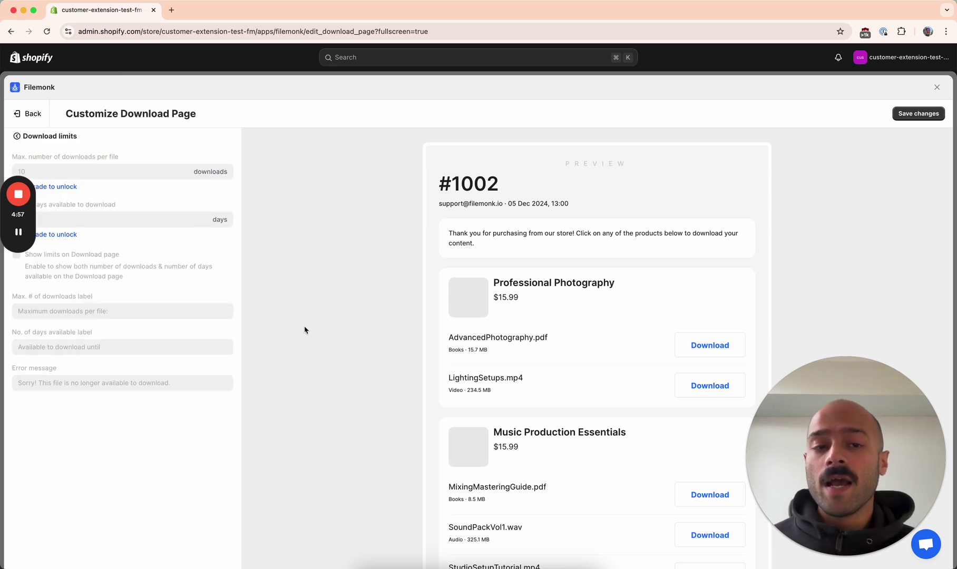